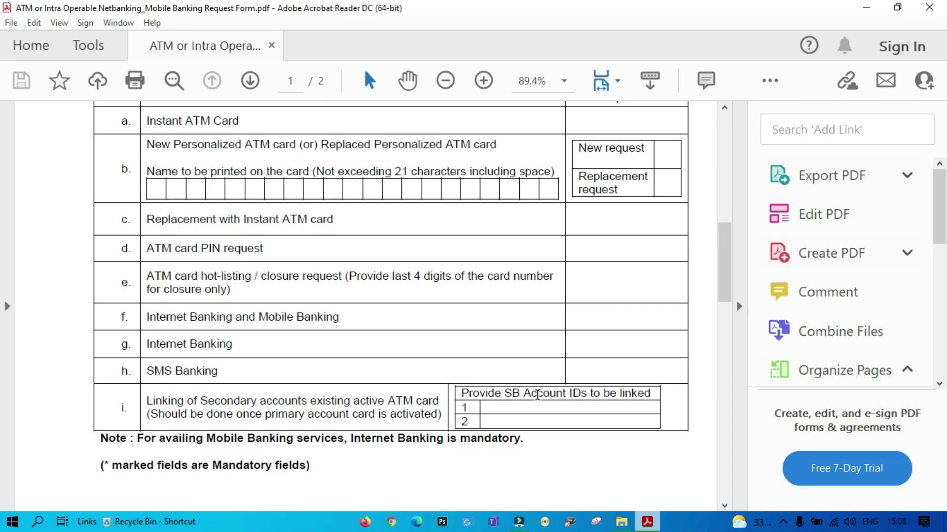
Scroll through page 2's Declaration and terms to the signature line and For Office Use table.
scroll(604, 367, "down", 1)
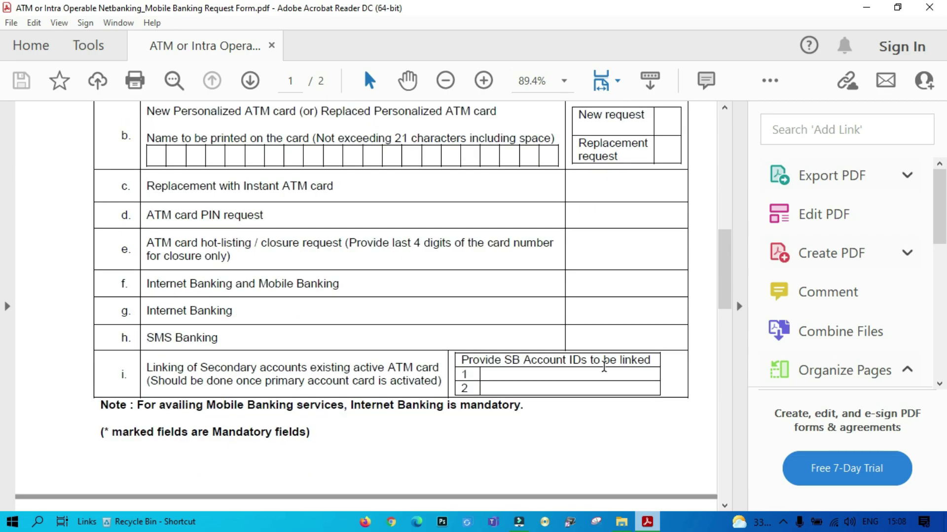
scroll(605, 370, "down", 12)
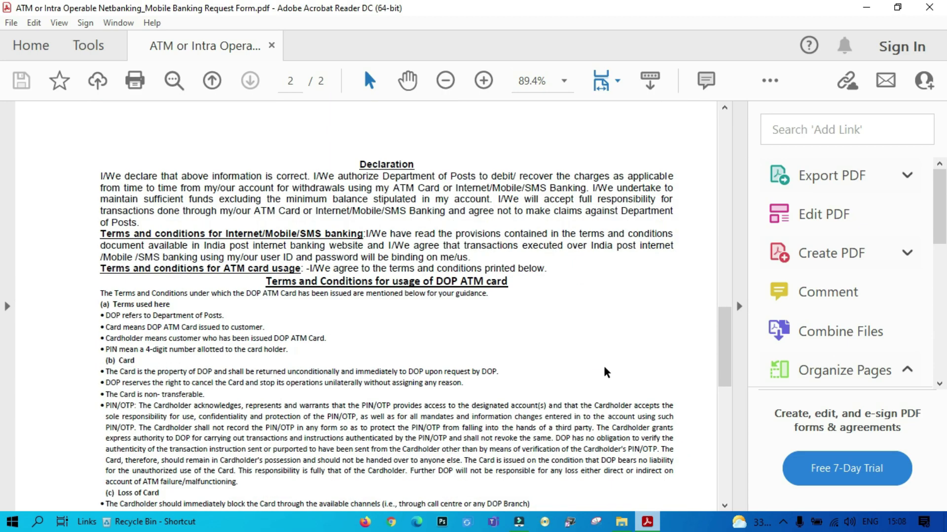
scroll(606, 372, "down", 16)
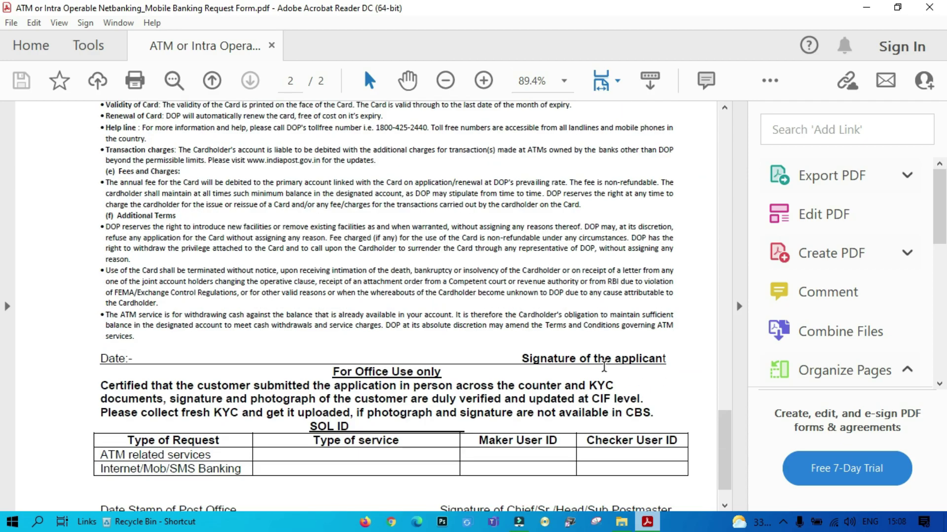
scroll(604, 367, "down", 1)
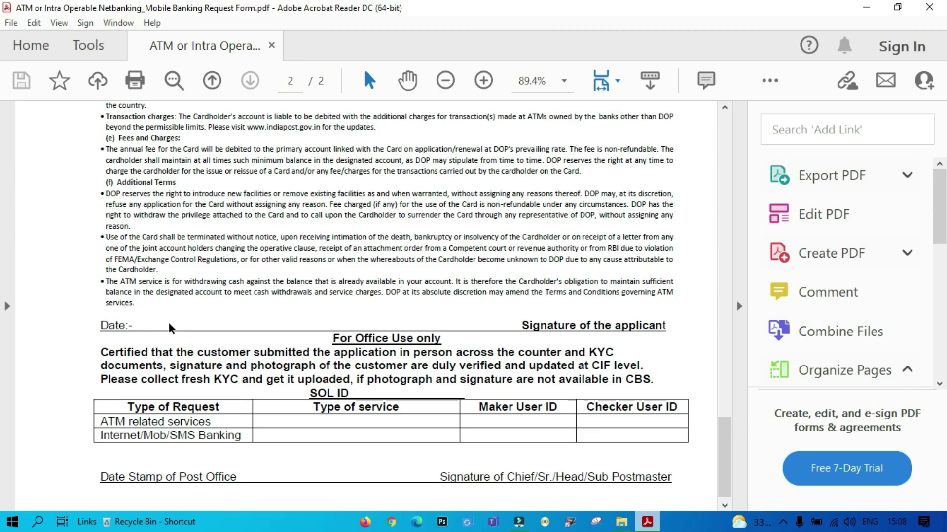
scroll(538, 316, "down", 1)
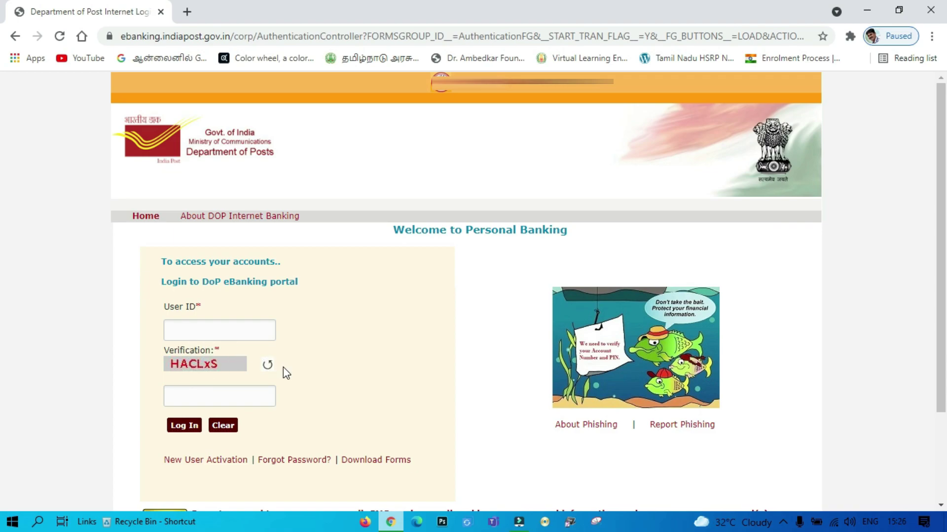
Start New User Activation by pasting the Customer ID and Account ID, then continue.
left_click(219, 470)
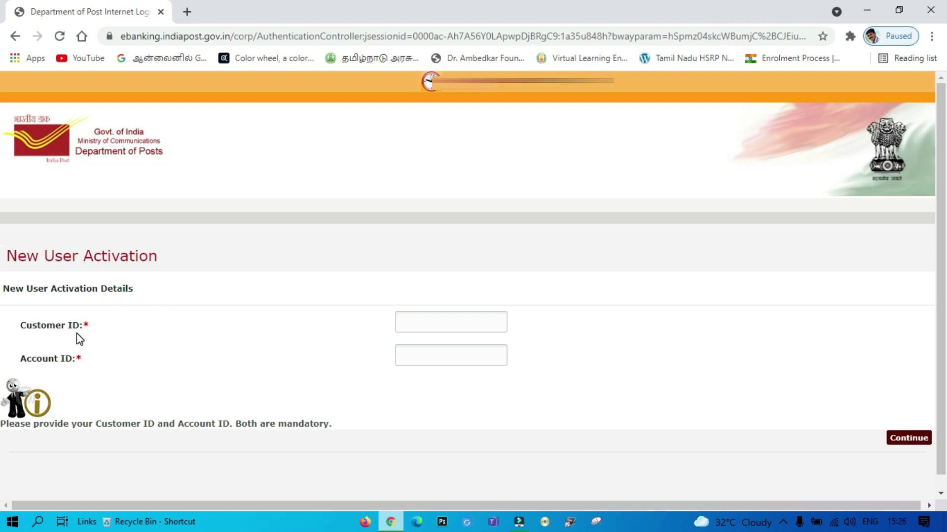
left_click(413, 321)
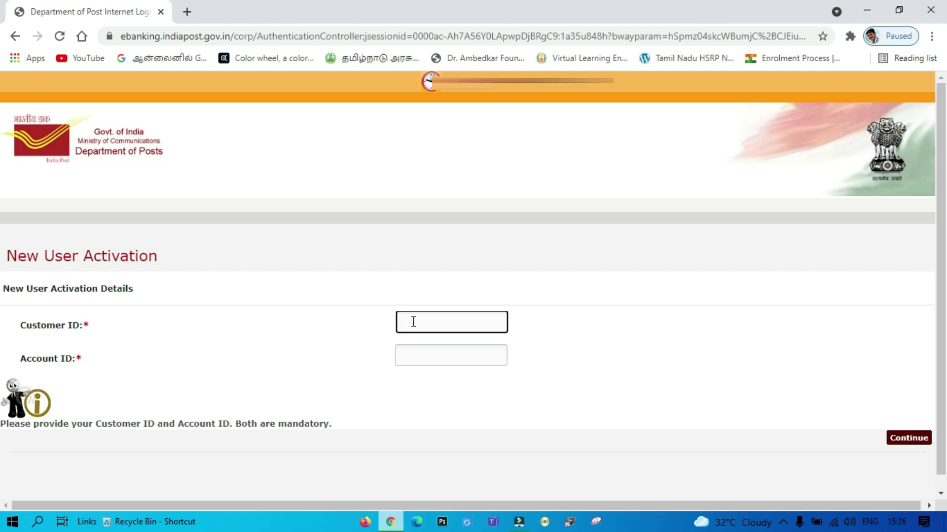
key("ctrl+v")
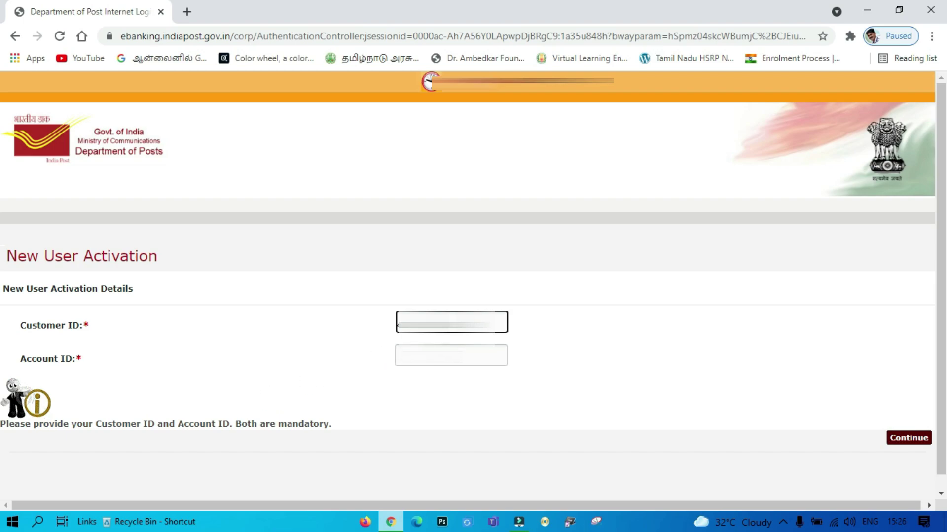
left_click(408, 356)
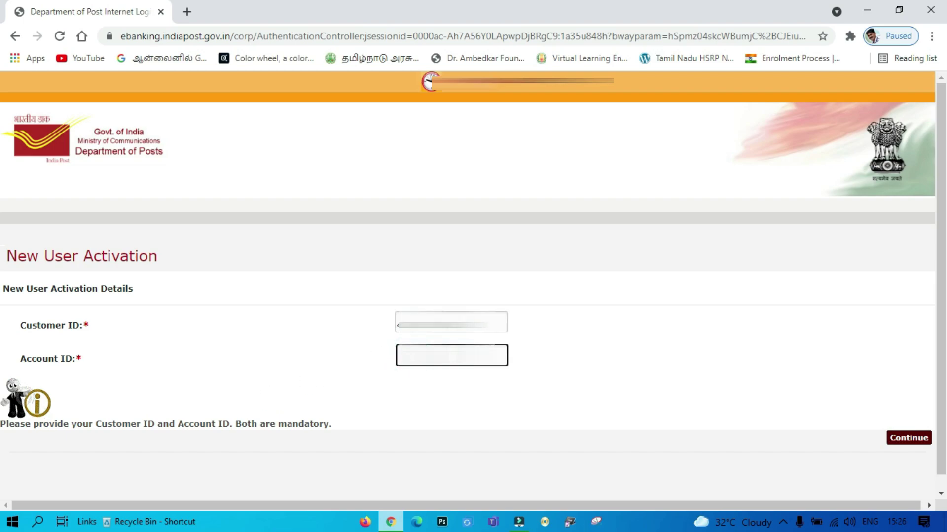
key("ctrl+v")
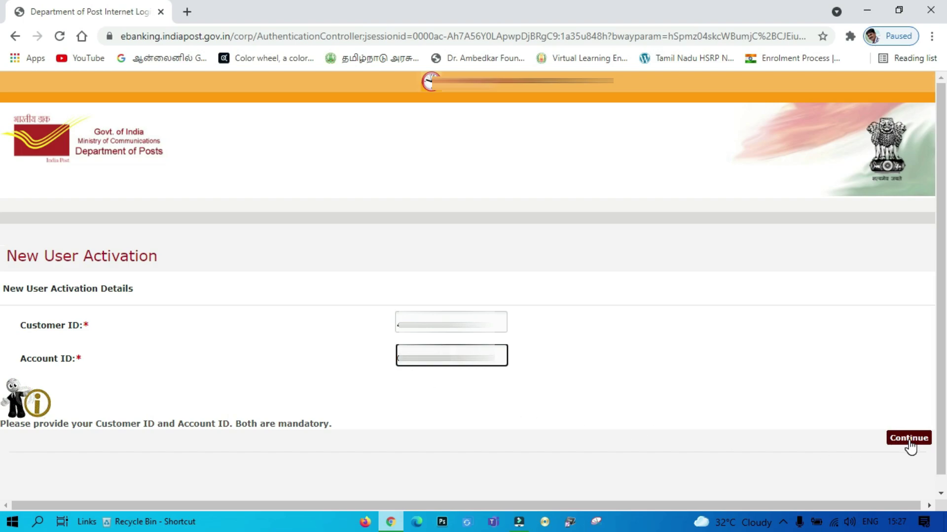
left_click(910, 441)
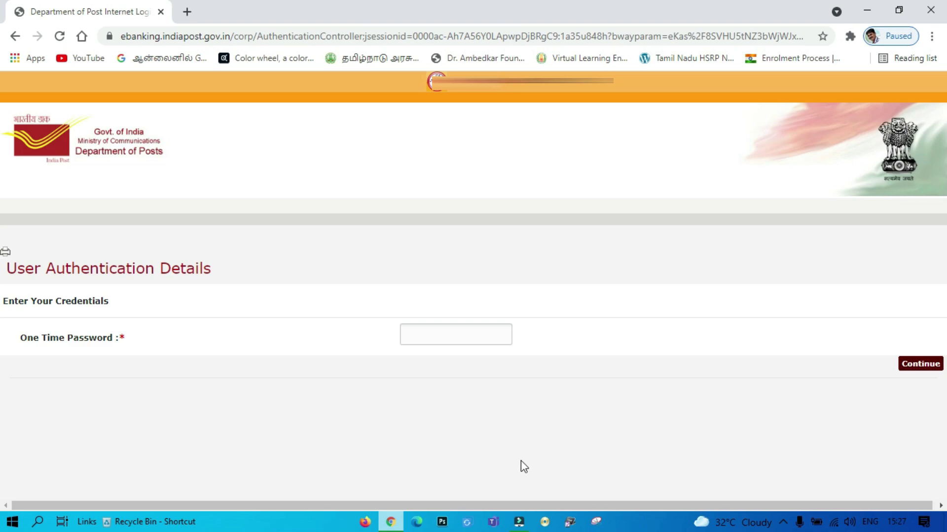
Enter the one-time password and submit it to reach the User Access Credentials page.
left_click(434, 335)
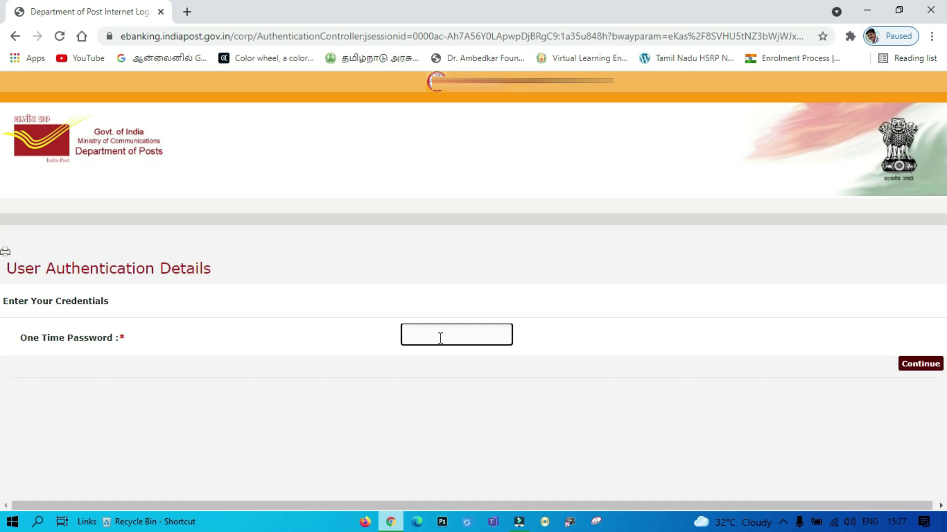
type("1")
left_click(913, 365)
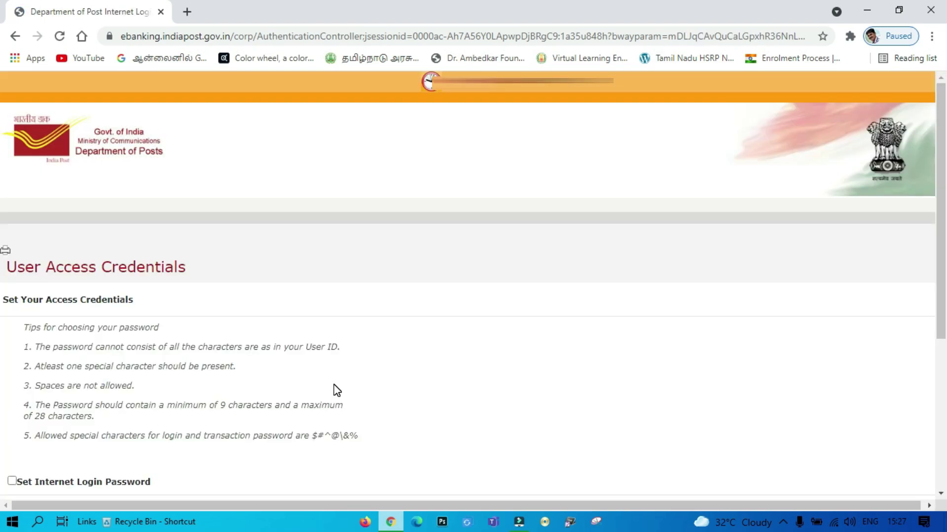
Set and confirm both the internet login password and the transaction password, then save them.
scroll(335, 391, "down", 3)
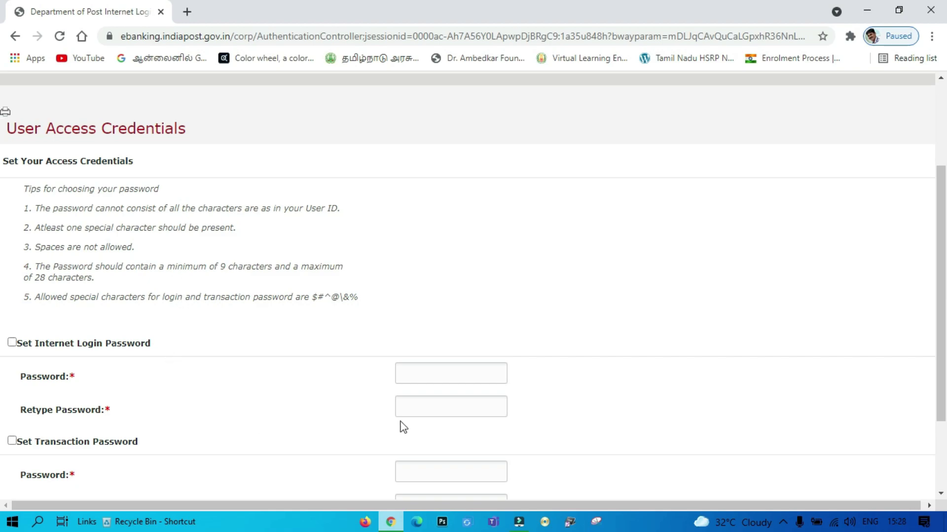
left_click(15, 344)
left_click(416, 374)
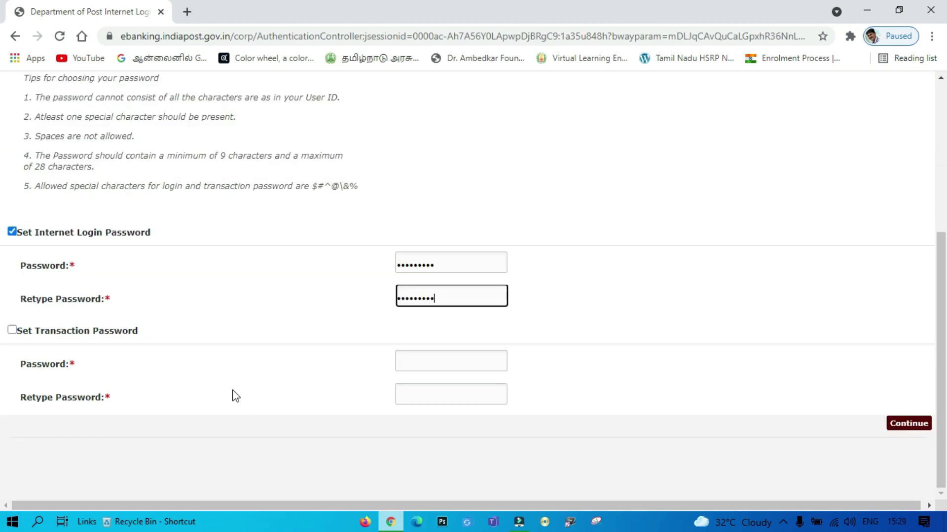
left_click(13, 330)
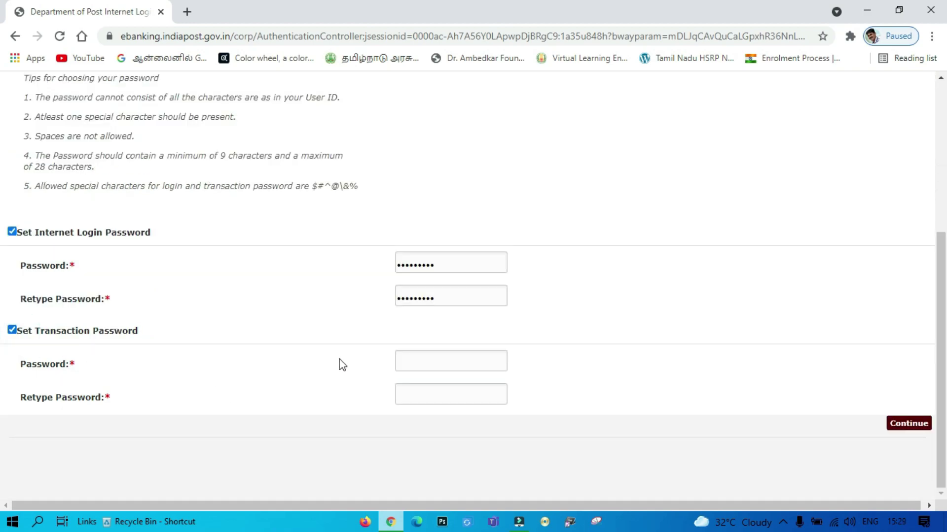
left_click(429, 361)
key("ctrl+v")
key("Tab")
key("ctrl+v")
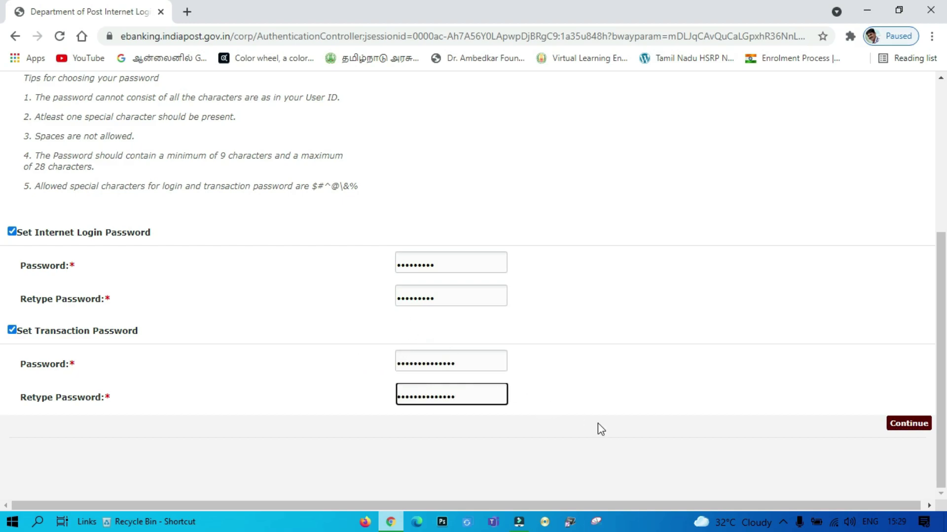
left_click(899, 429)
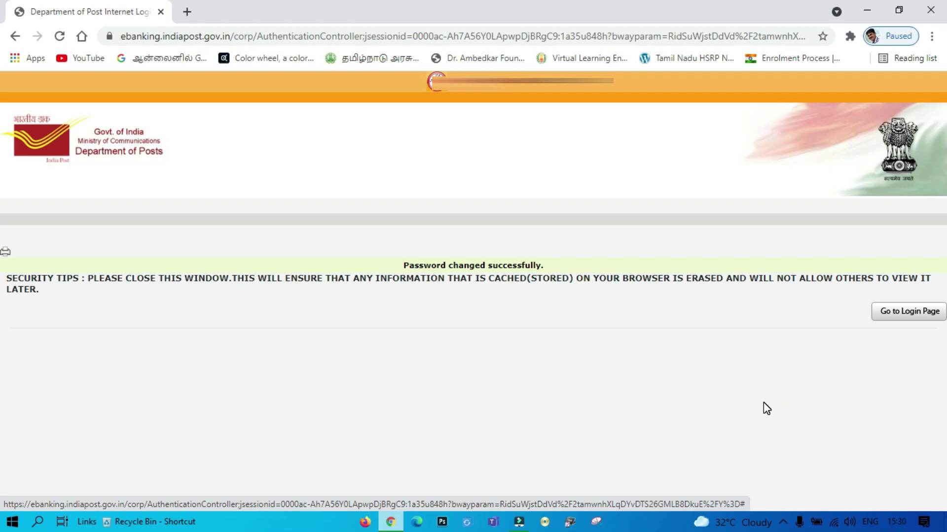
Return to the login page and submit the User ID with the captcha verification code.
left_click(908, 319)
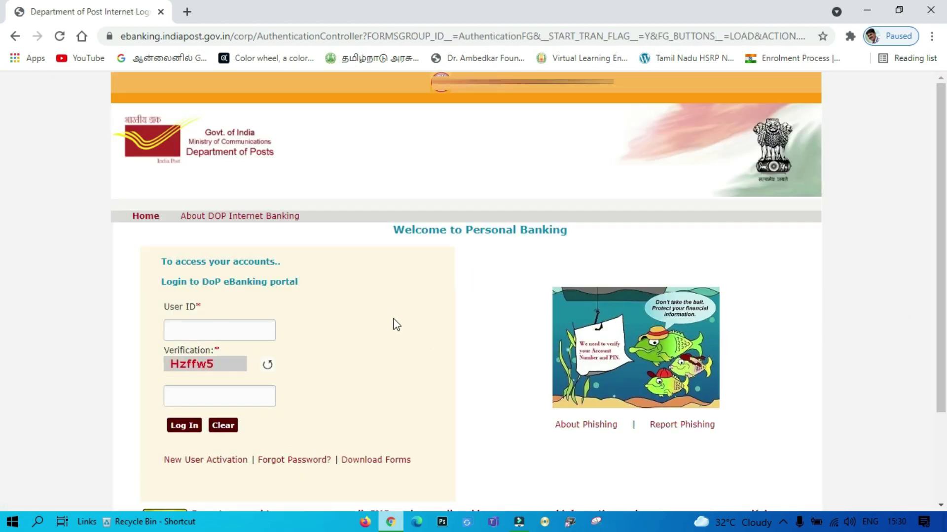
left_click(256, 334)
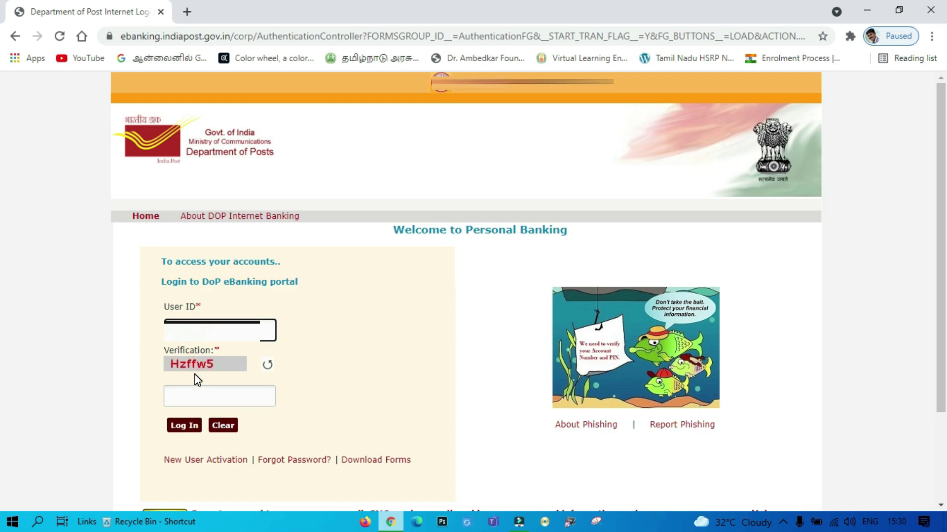
left_click(215, 397)
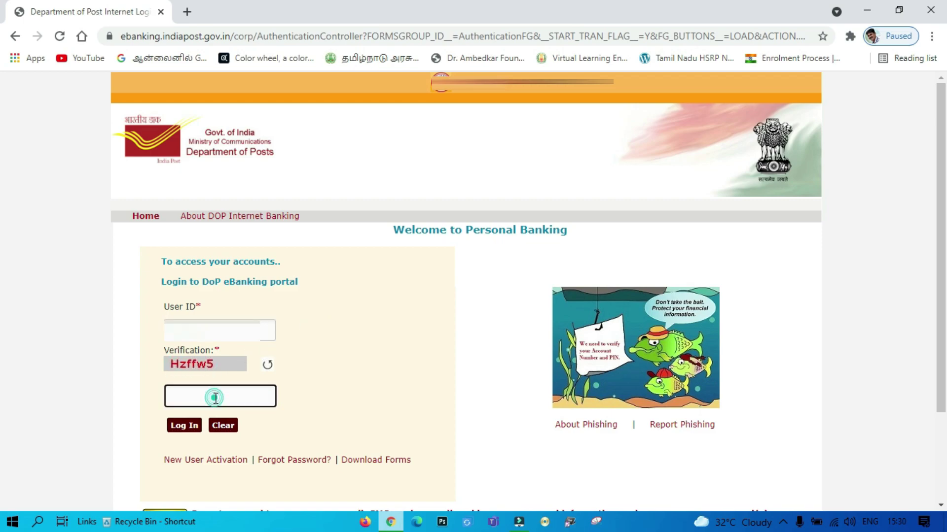
type("Hzffw5")
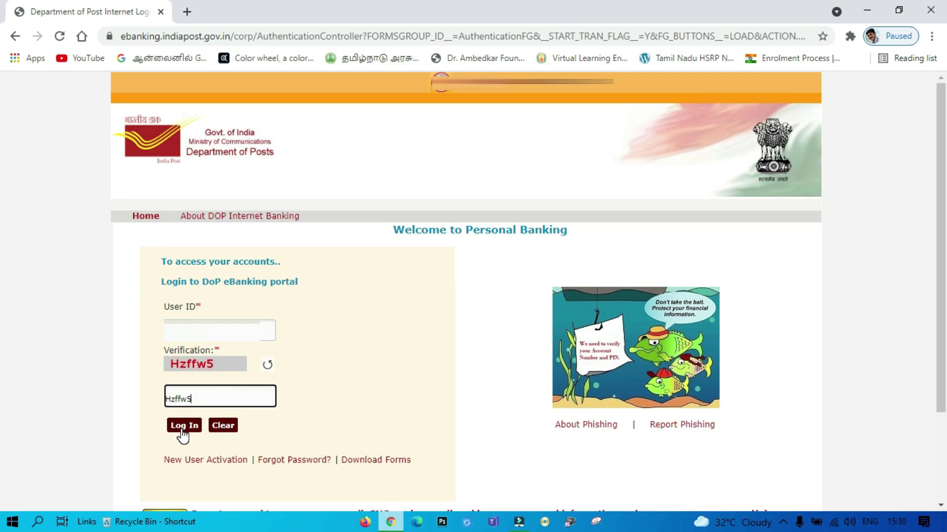
left_click(186, 428)
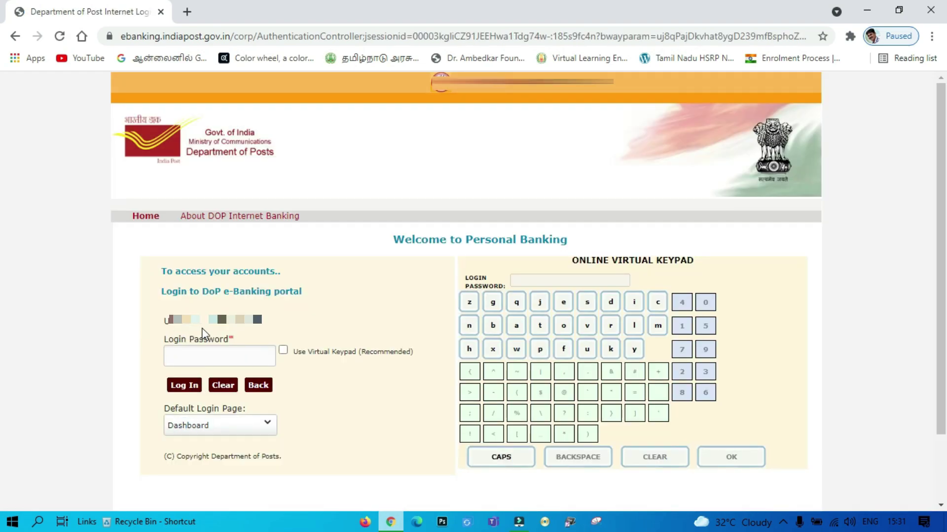
Enter the login password and log in to the eBanking portal.
left_click(208, 357)
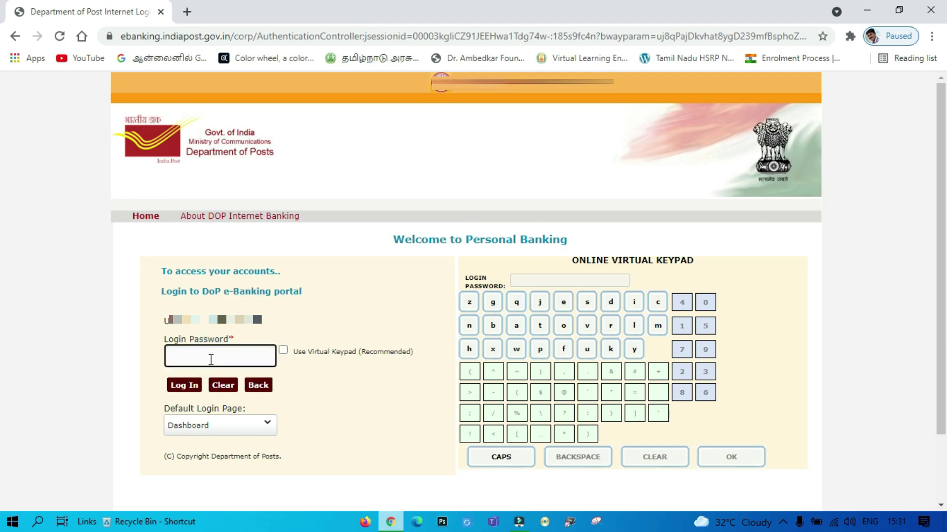
type("*****")
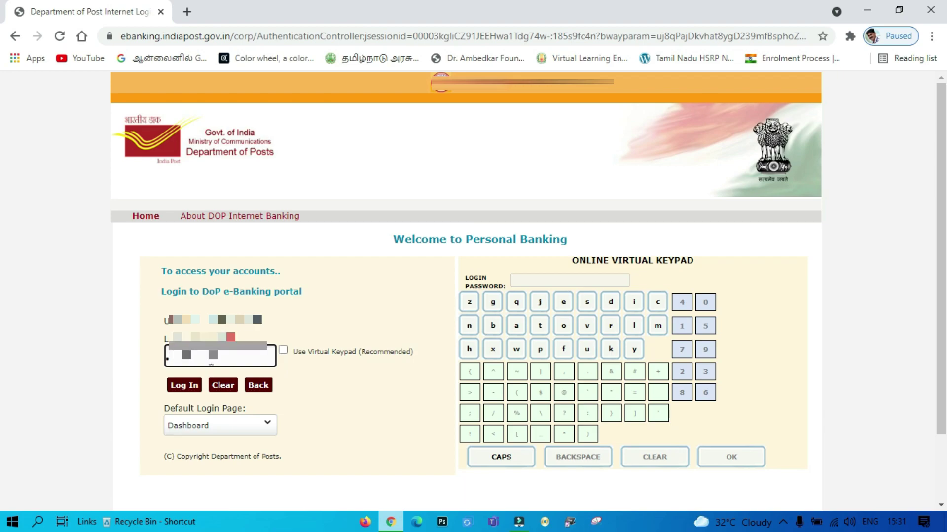
left_click(187, 387)
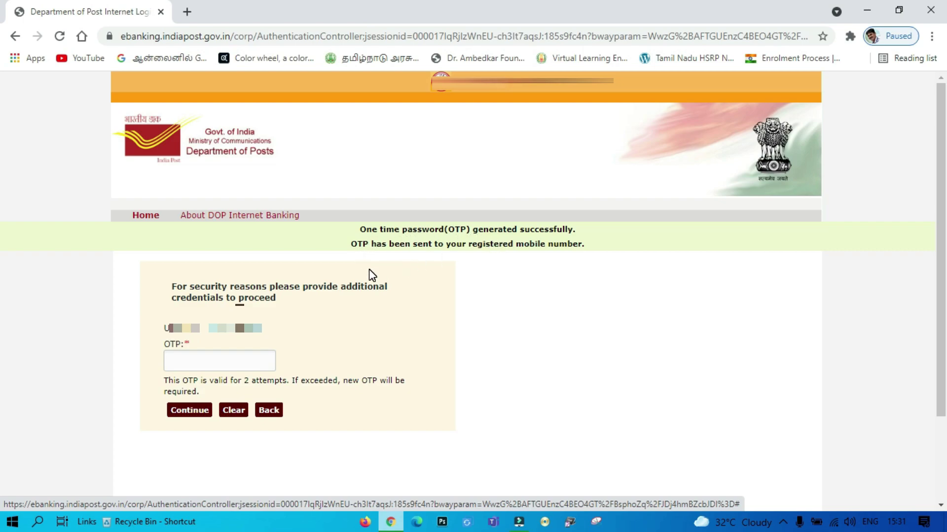
Enter the six-digit OTP sent to the registered mobile number and continue.
left_click(228, 361)
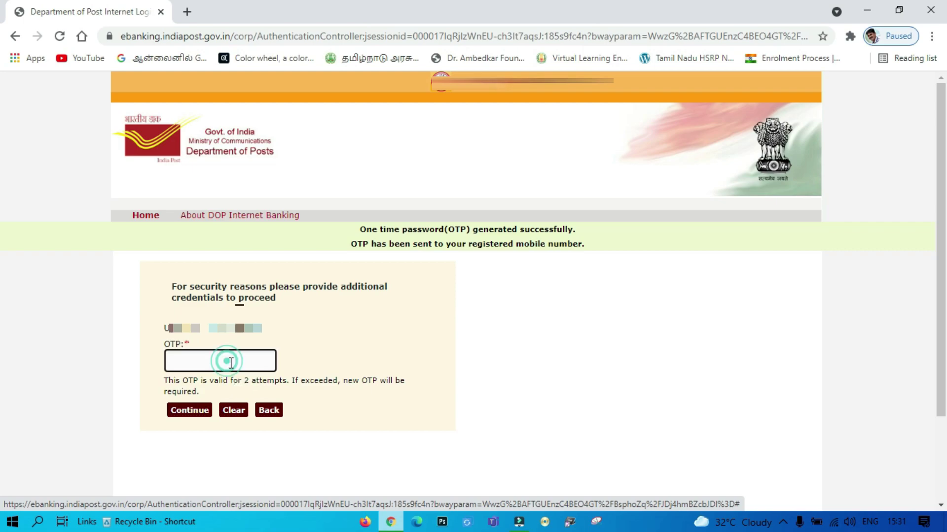
type("******")
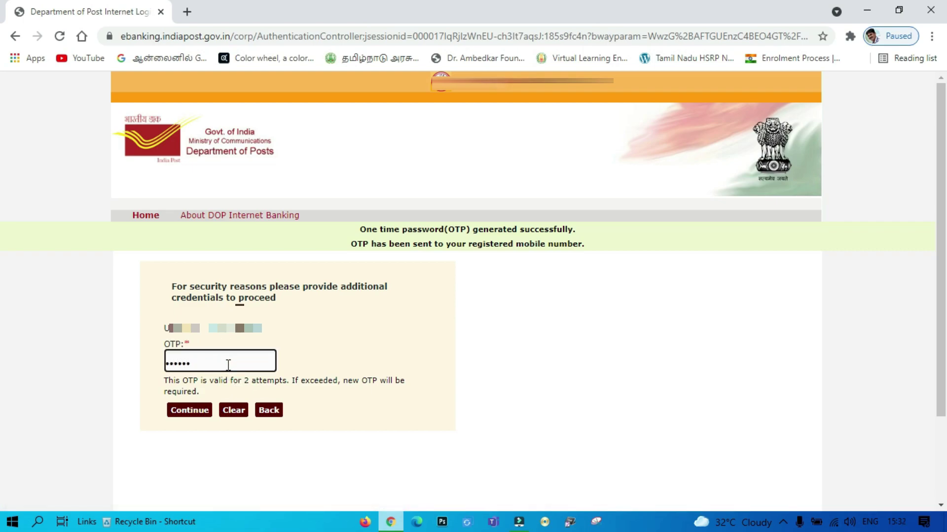
left_click(201, 413)
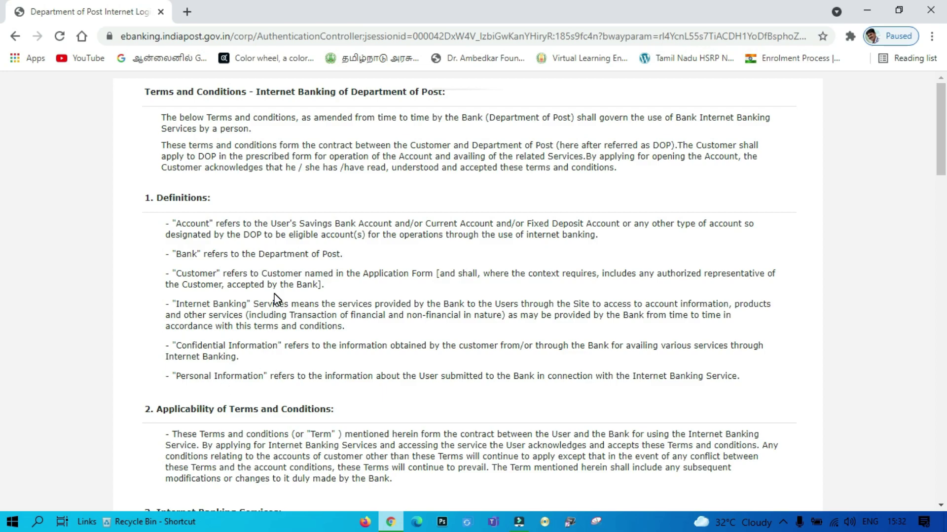
Scroll to the end of the Internet Banking Terms and Conditions and agree to them.
scroll(276, 298, "down", 20)
scroll(276, 298, "down", 10)
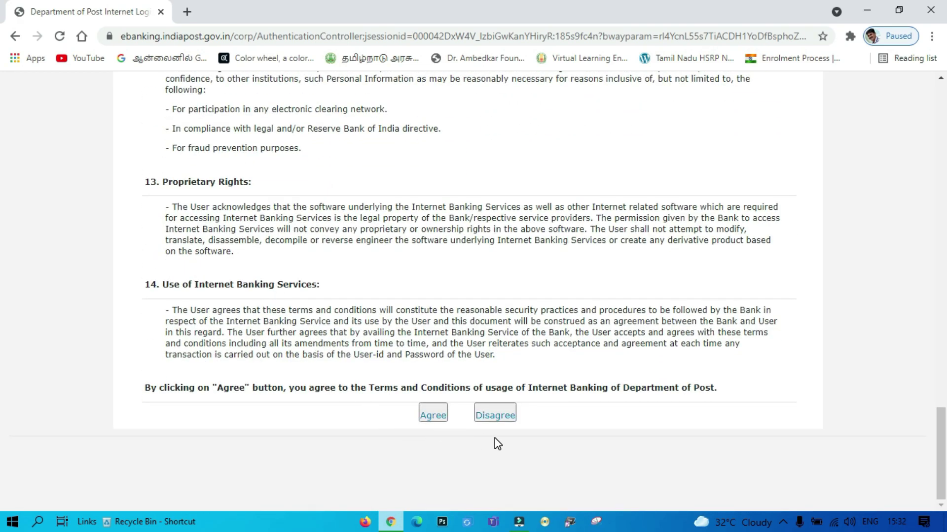
left_click(427, 416)
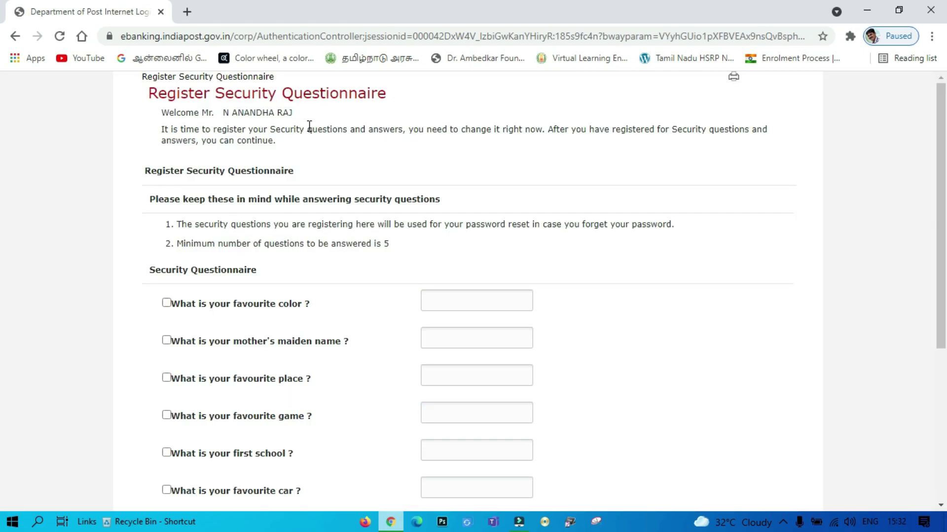
Select and answer the favourite color, mother's maiden name and favourite place security questions.
scroll(326, 309, "down", 2)
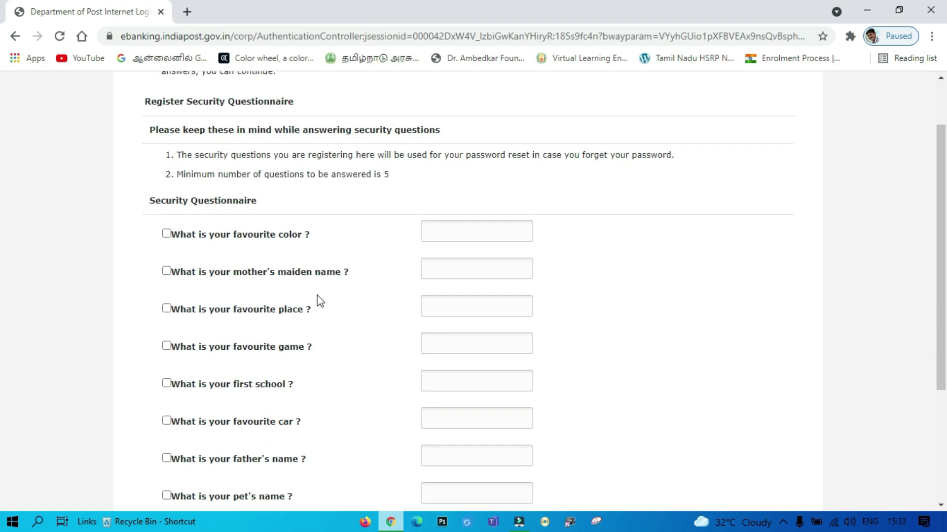
scroll(331, 344, "down", 4)
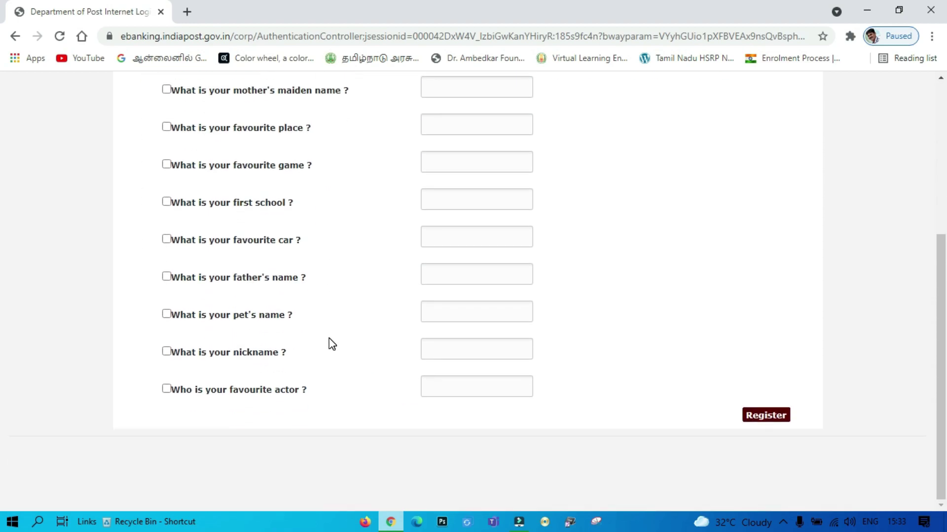
scroll(331, 343, "up", 3)
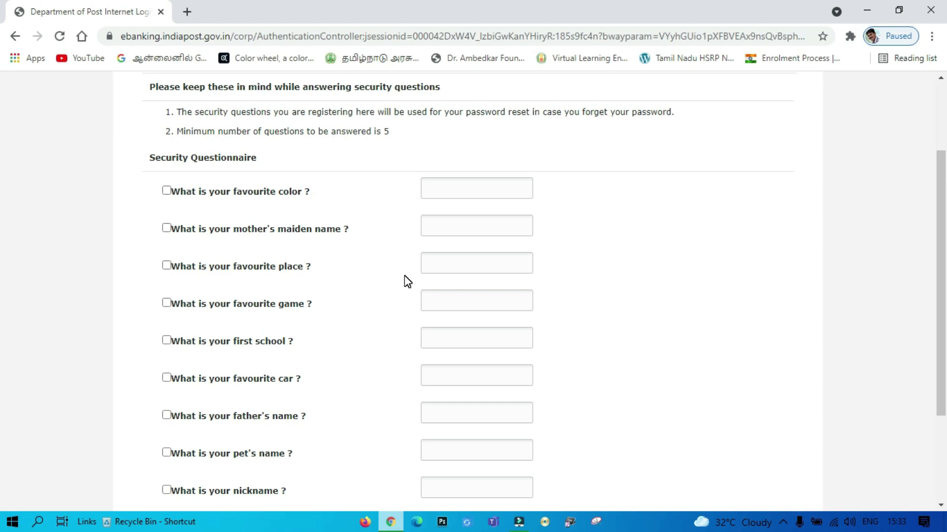
scroll(345, 227, "down", 1)
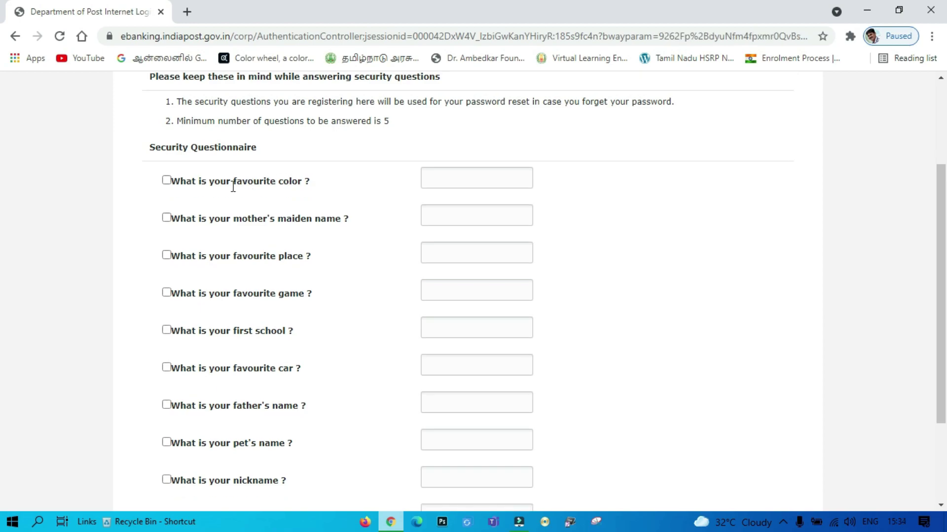
left_click(166, 180)
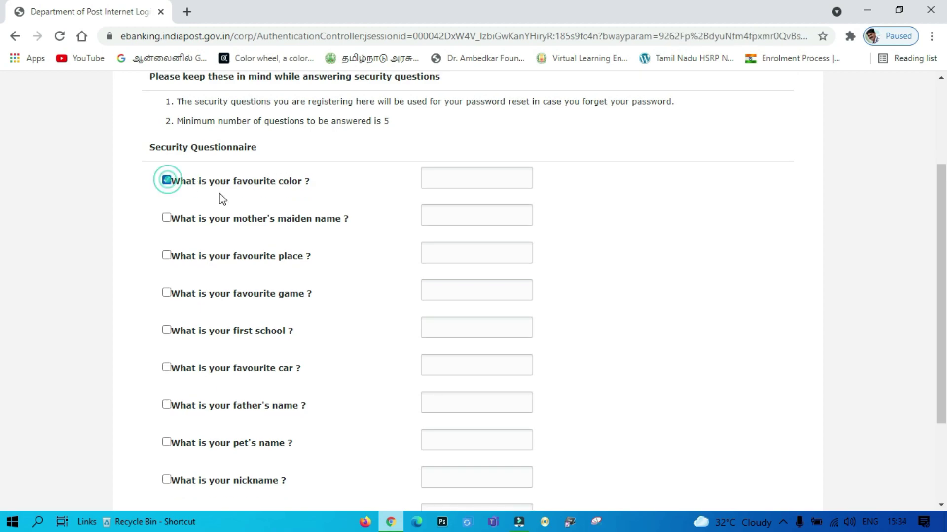
left_click(452, 178)
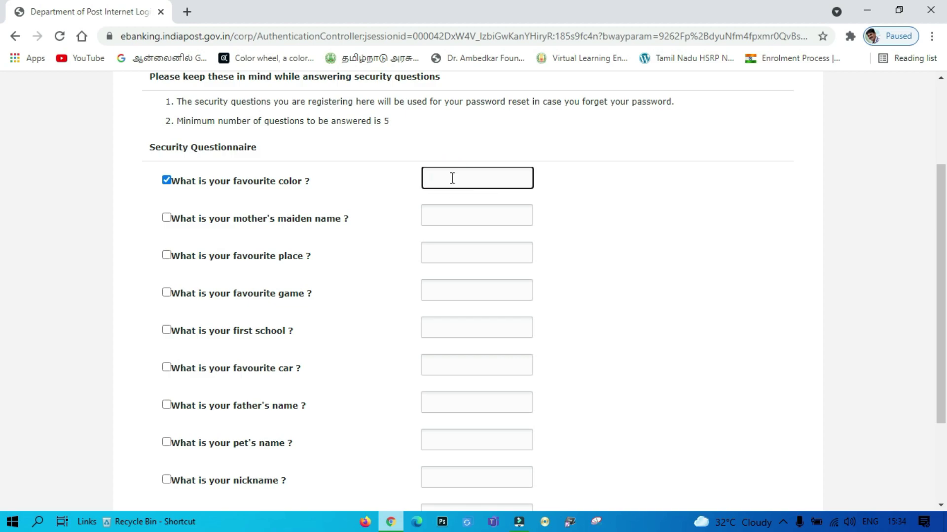
left_click(166, 217)
key("Tab")
type("xxxxxxxxxx")
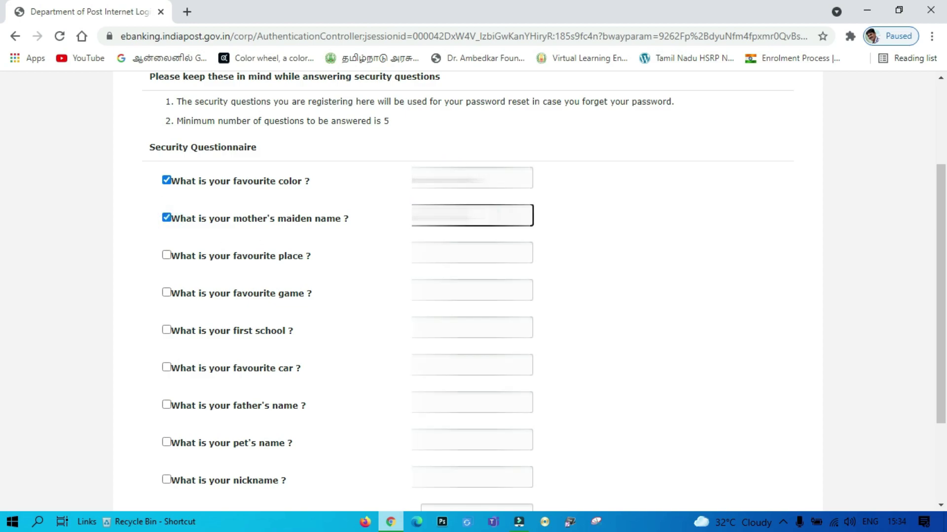
left_click(167, 255)
key("Tab")
type("xxxxxxxxx")
Answer the favourite game and father's name questions, then register all five answers.
left_click(167, 292)
key("Tab")
type("xxxxxxxxx")
left_click(166, 404)
key("Tab")
type("xxxxxxxxx")
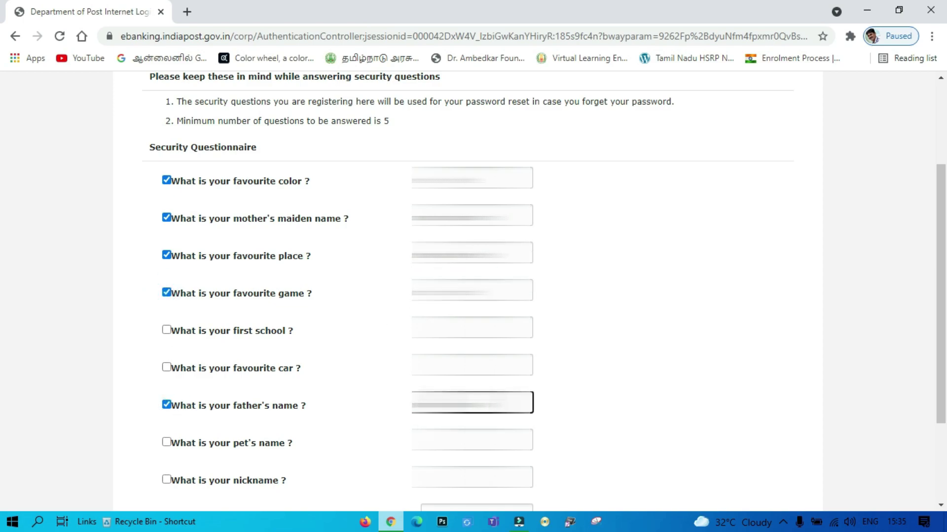
scroll(571, 331, "down", 3)
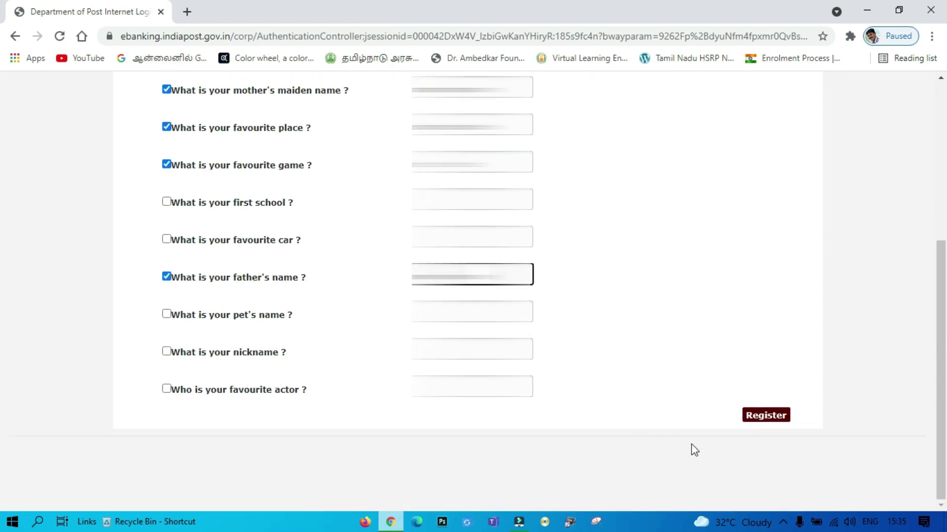
left_click(770, 419)
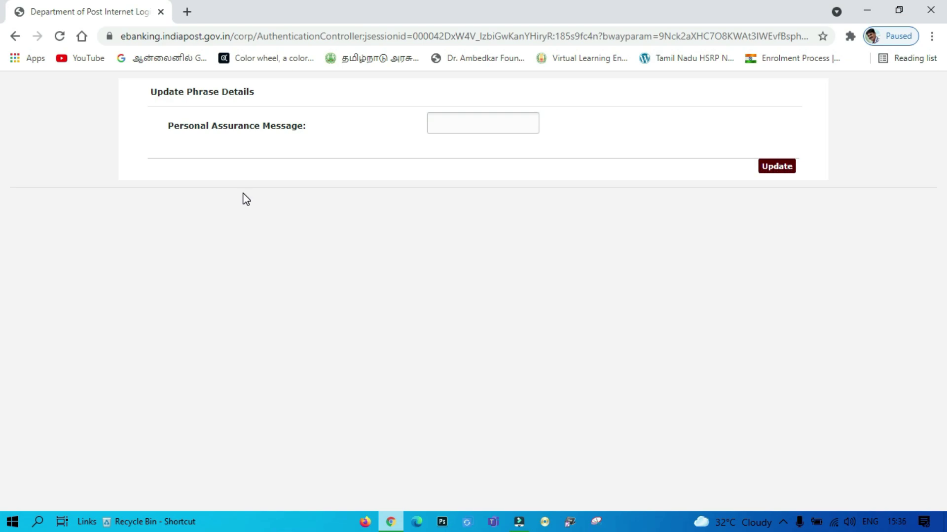
Enter a Personal Assurance Message phrase and update it.
left_click(481, 124)
type(".......")
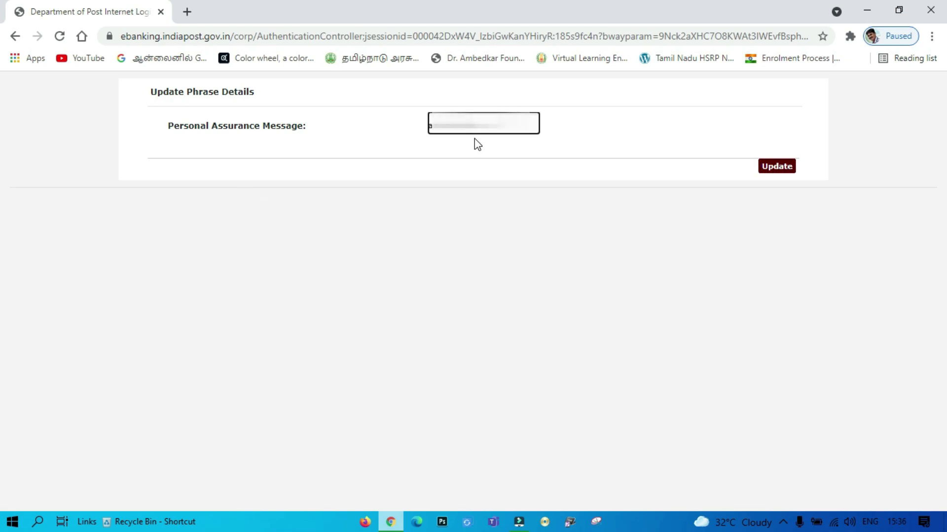
left_click(775, 170)
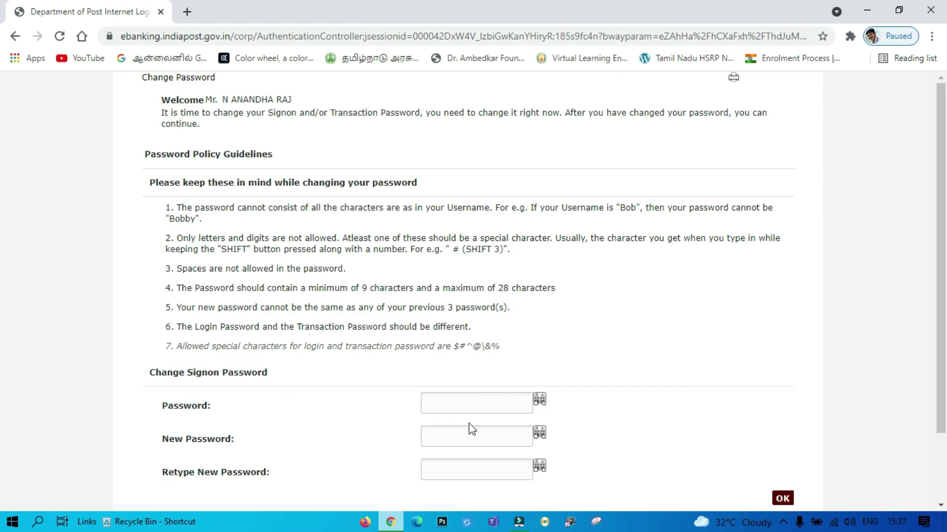
Paste the current login password, paste the new password into both new-password fields, and submit.
left_click(470, 403)
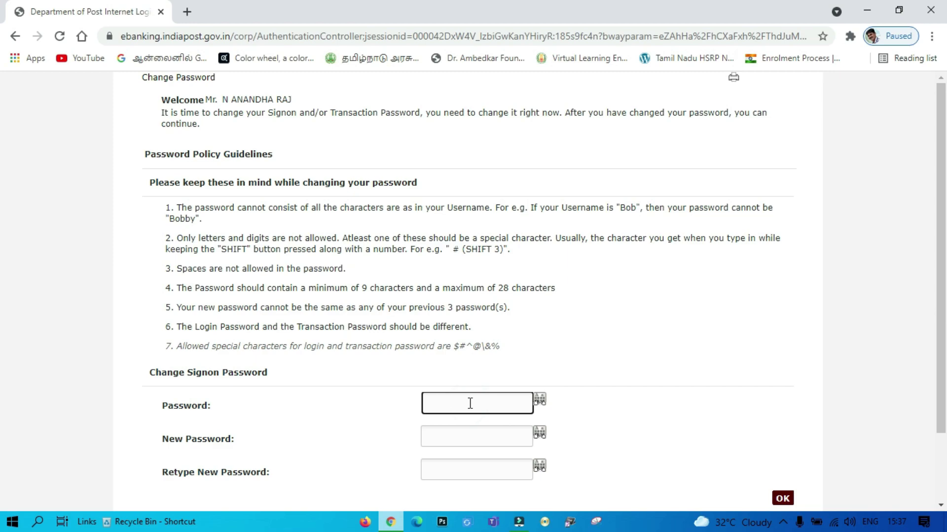
key("ctrl+v")
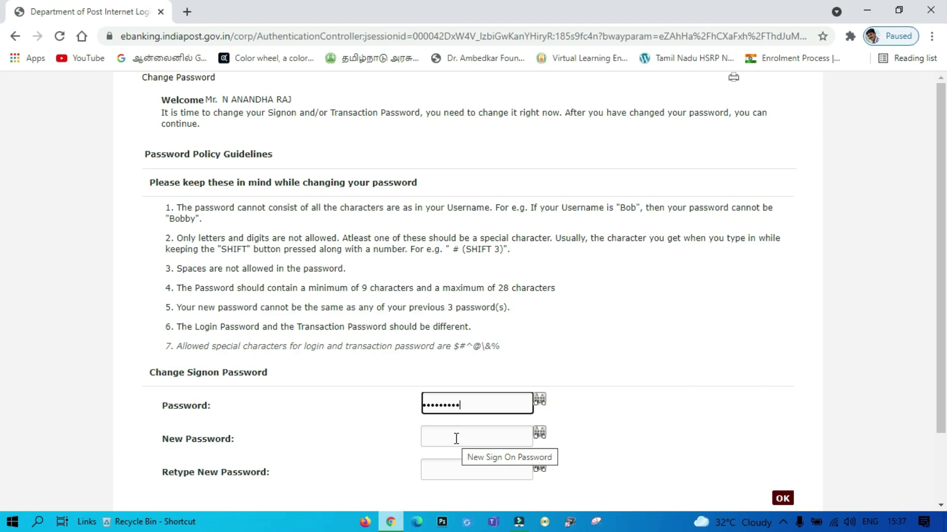
left_click(456, 438)
key("ctrl+v")
left_click(442, 469)
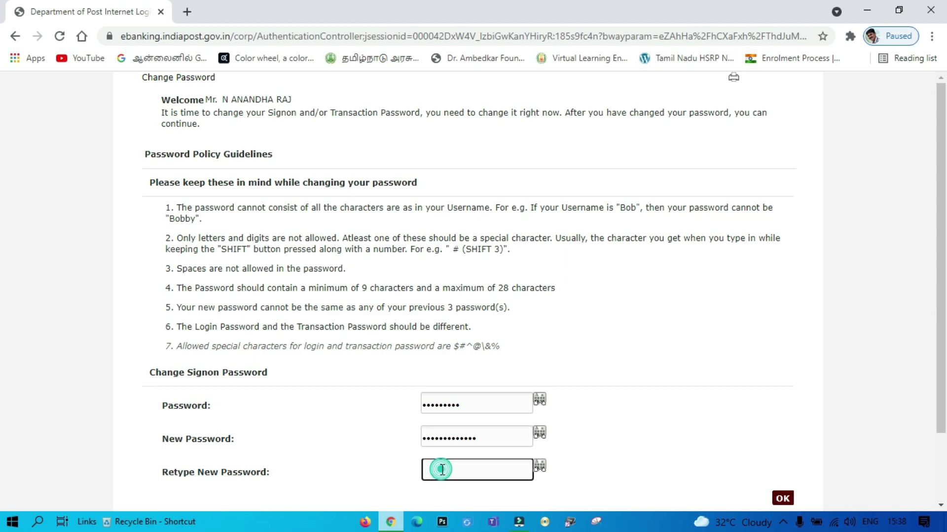
key("ctrl+v")
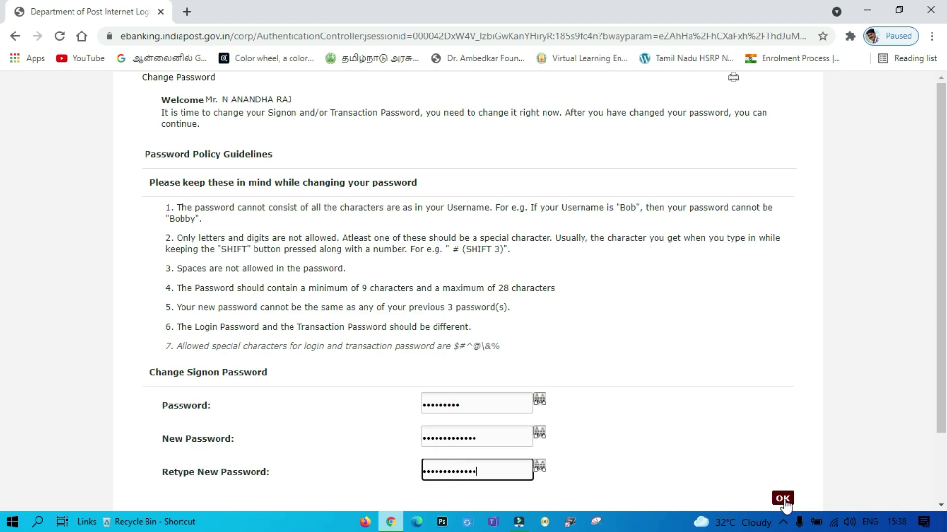
left_click(783, 499)
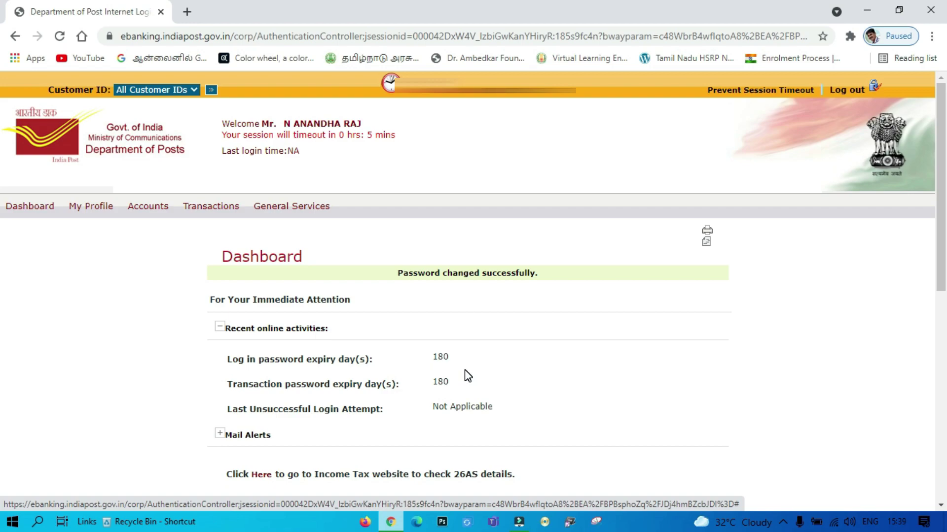
Scroll the Dashboard down to the Accounts List Summary table.
scroll(478, 387, "down", 7)
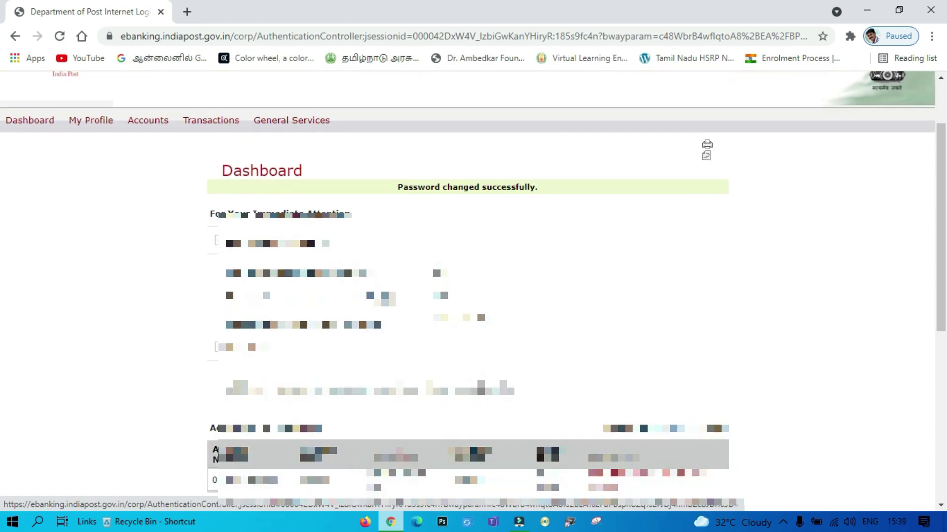